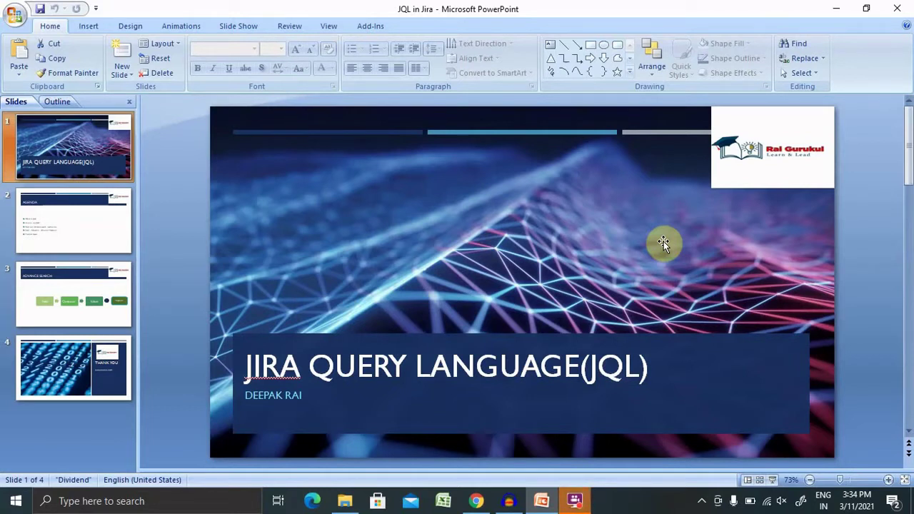
- Show slide 2, the Agenda slide listing five JQL topics
{"action": "left_click", "coordinate": [99, 243]}
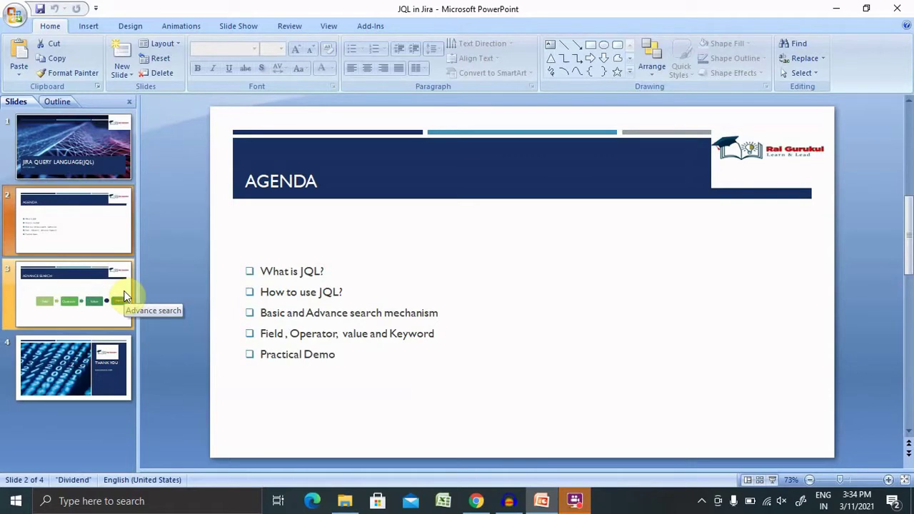
- Show slide 3, the Advance Search diagram of Field, Operator, Value and Keyword
{"action": "left_click", "coordinate": [75, 290]}
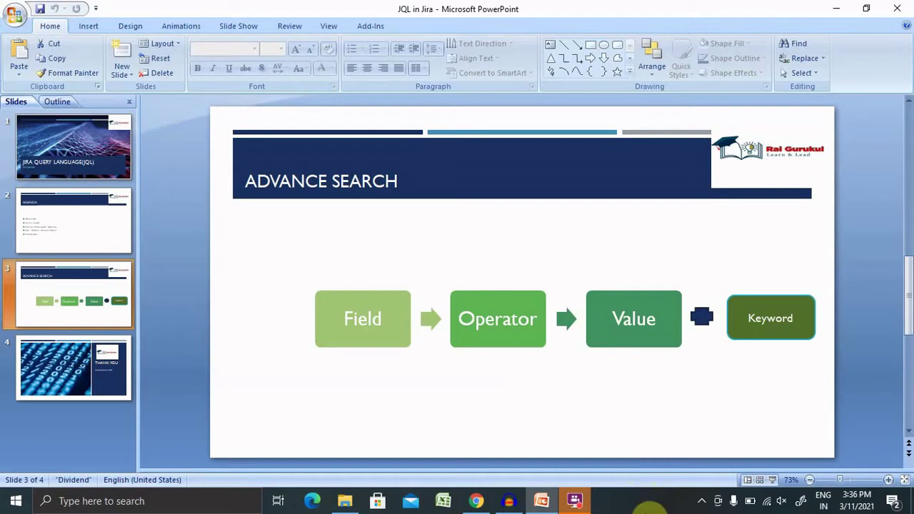
- In Jira in Chrome, search for jDp2-21 to open issue JDP2-21 'Project Clone test'
{"action": "left_click", "coordinate": [476, 500]}
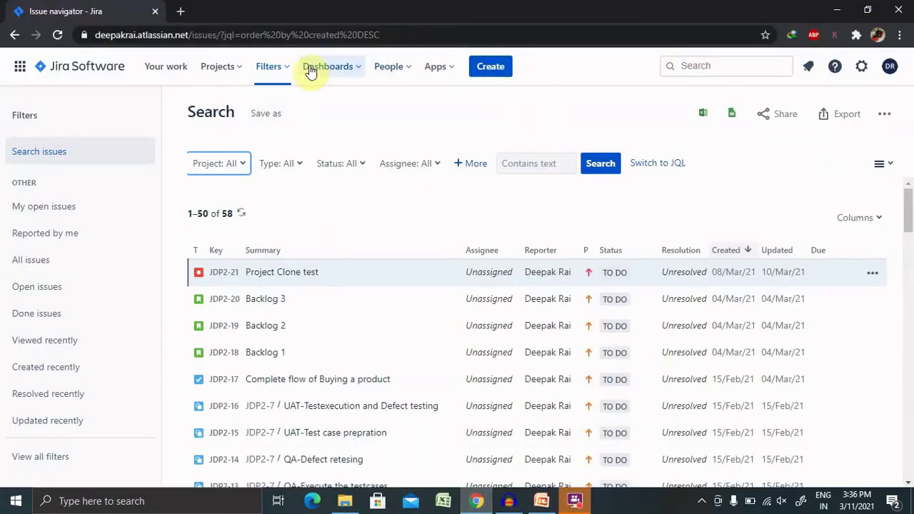
{"action": "left_click", "coordinate": [703, 65]}
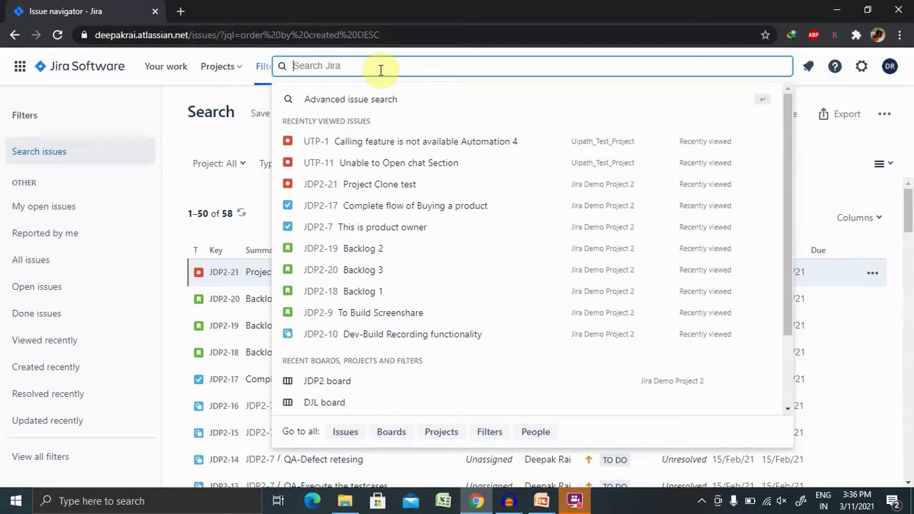
{"action": "type", "text": "jDp"}
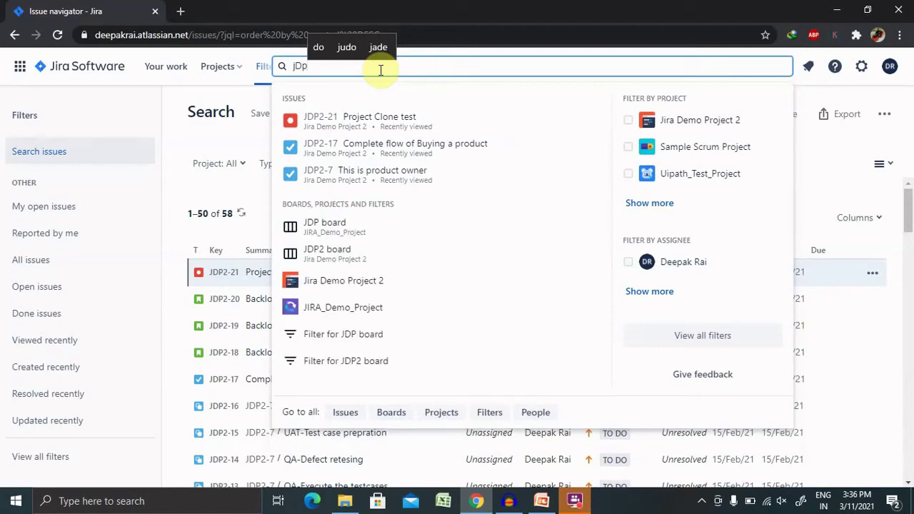
{"action": "type", "text": "2"}
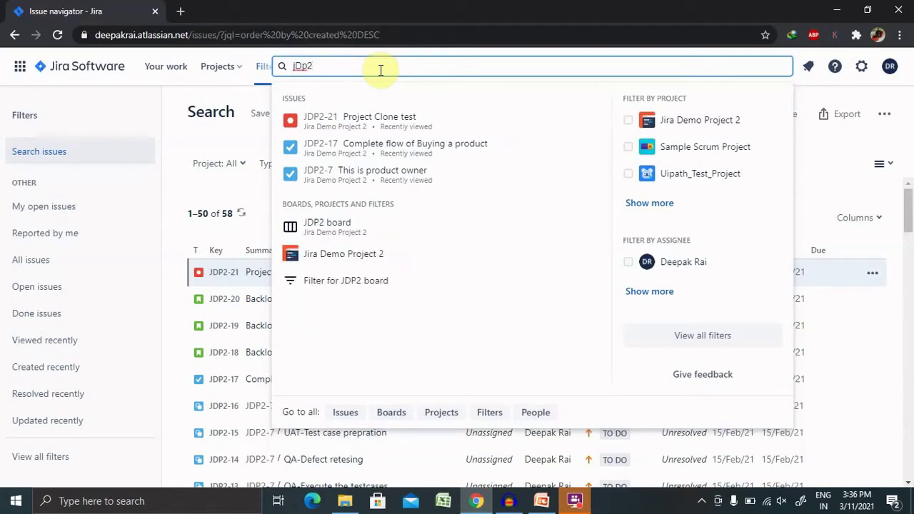
{"action": "type", "text": "-21"}
{"action": "key", "text": "Return"}
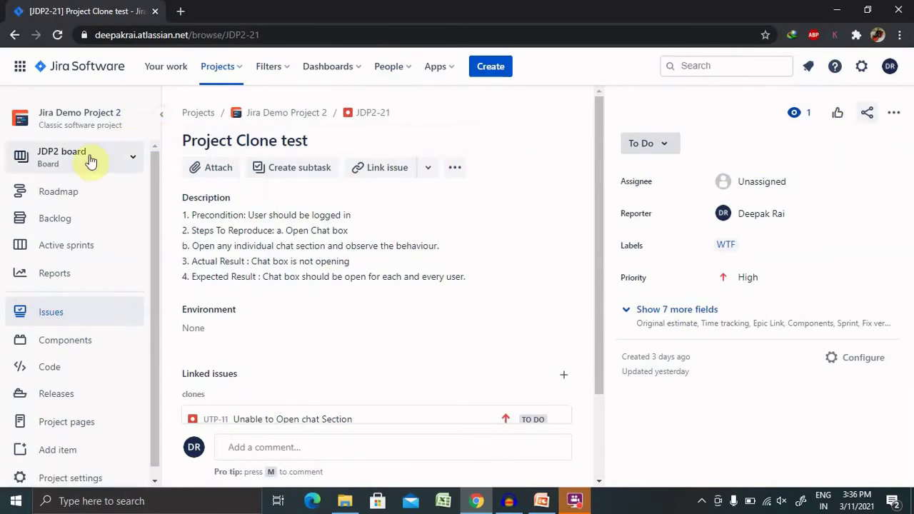
- Go from the project's Issues list to the full search page listing all 58 issues
{"action": "left_click", "coordinate": [45, 314]}
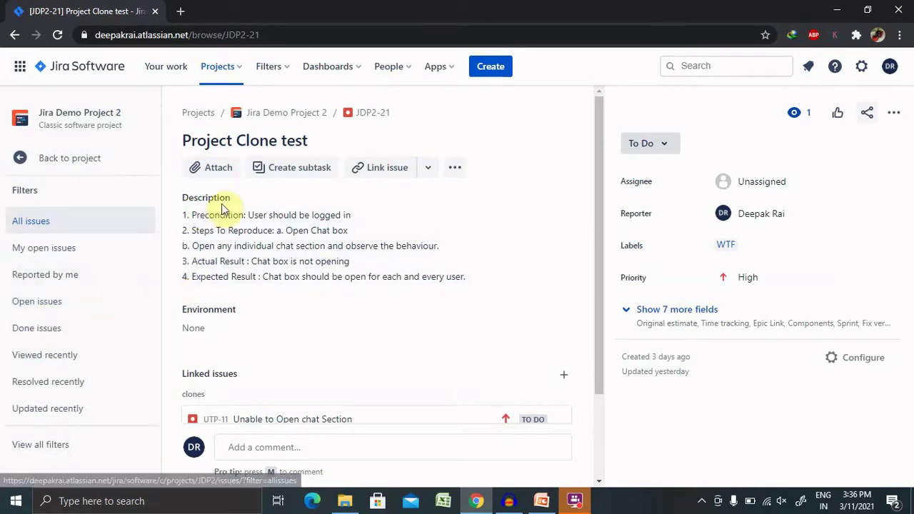
{"action": "left_click", "coordinate": [673, 69]}
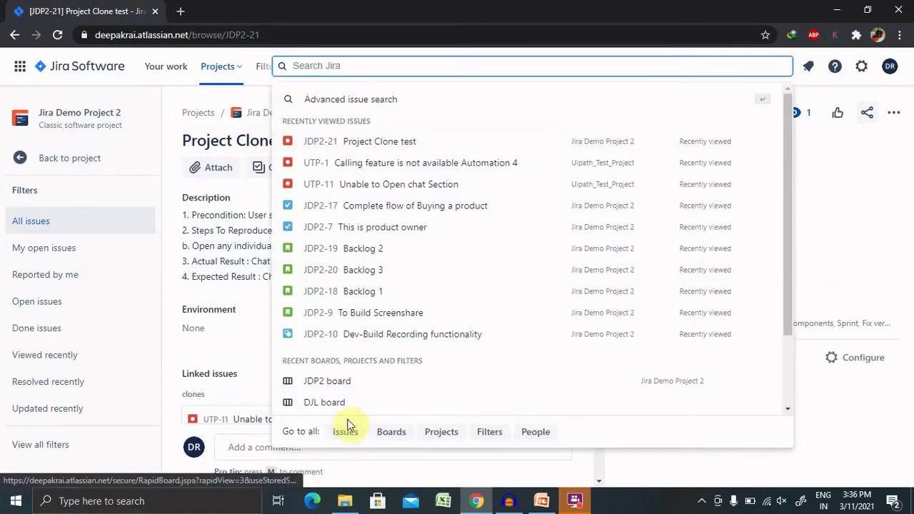
{"action": "left_click", "coordinate": [353, 433]}
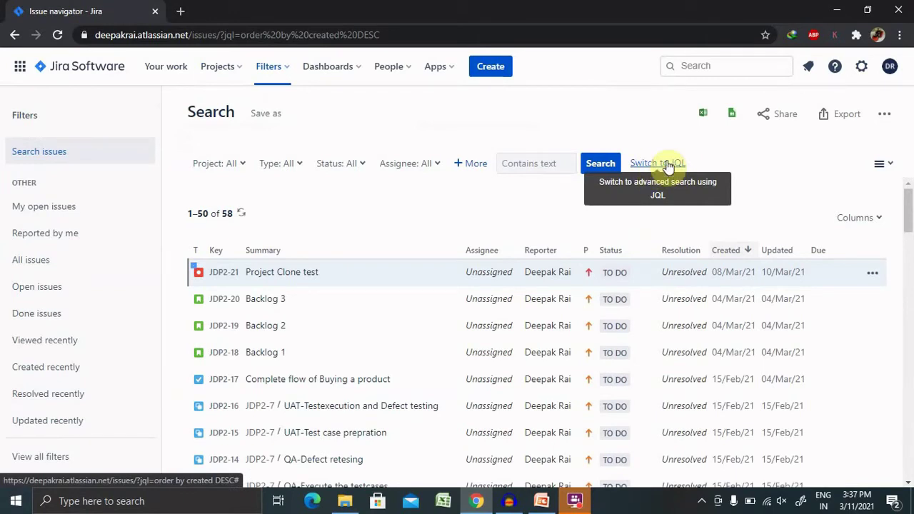
- Change the JQL sort to 'order by created ASC' so TEST-1 lists first
{"action": "left_click", "coordinate": [665, 163]}
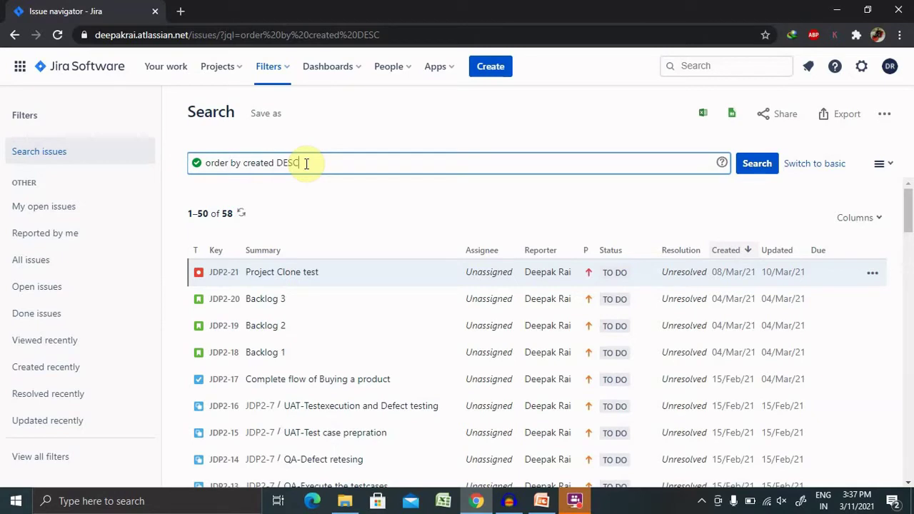
{"action": "key", "text": "BackSpace"}
{"action": "key", "text": "BackSpace"}
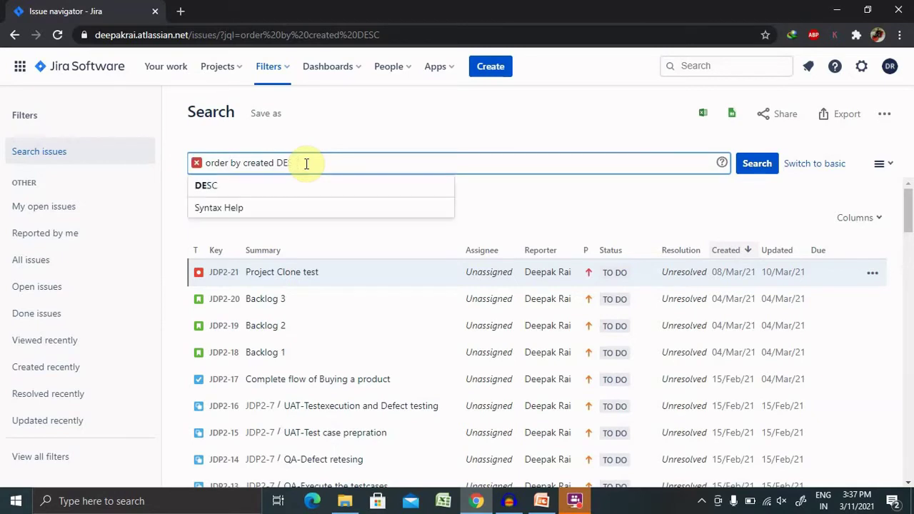
{"action": "key", "text": "BackSpace"}
{"action": "key", "text": "BackSpace"}
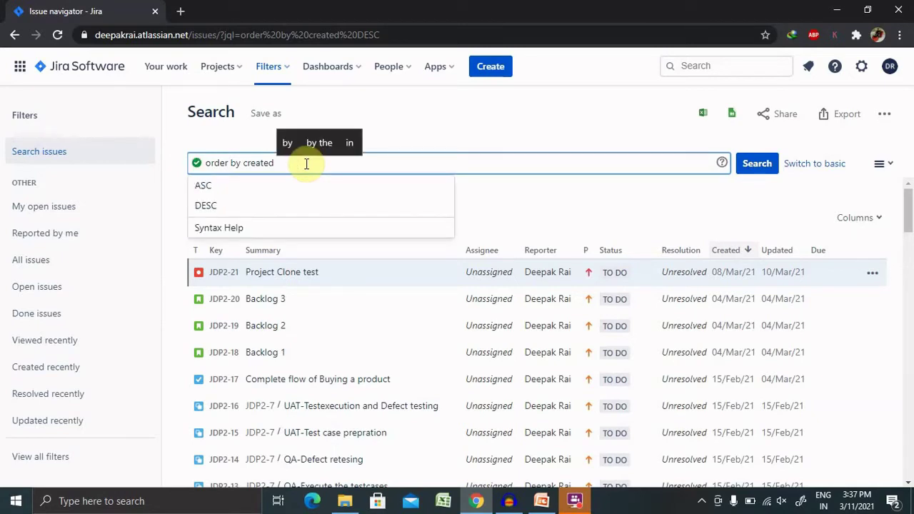
{"action": "left_click", "coordinate": [203, 187]}
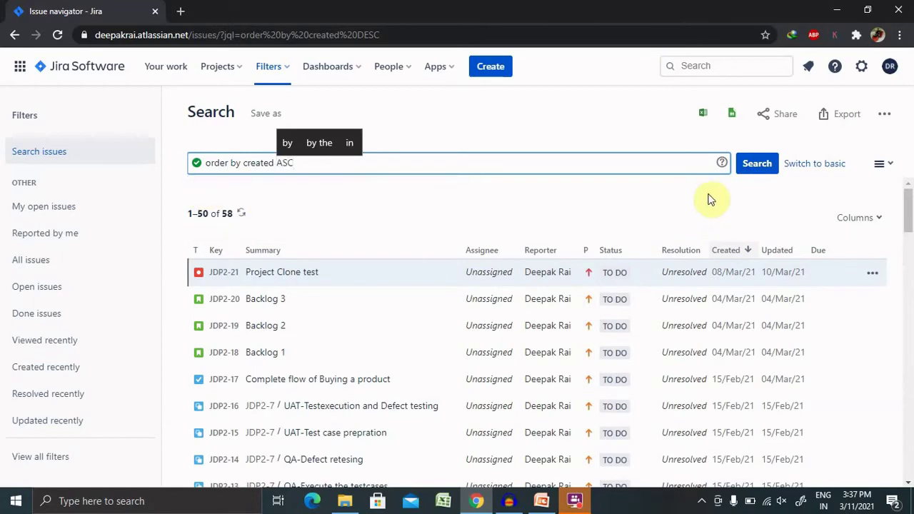
{"action": "left_click", "coordinate": [750, 166]}
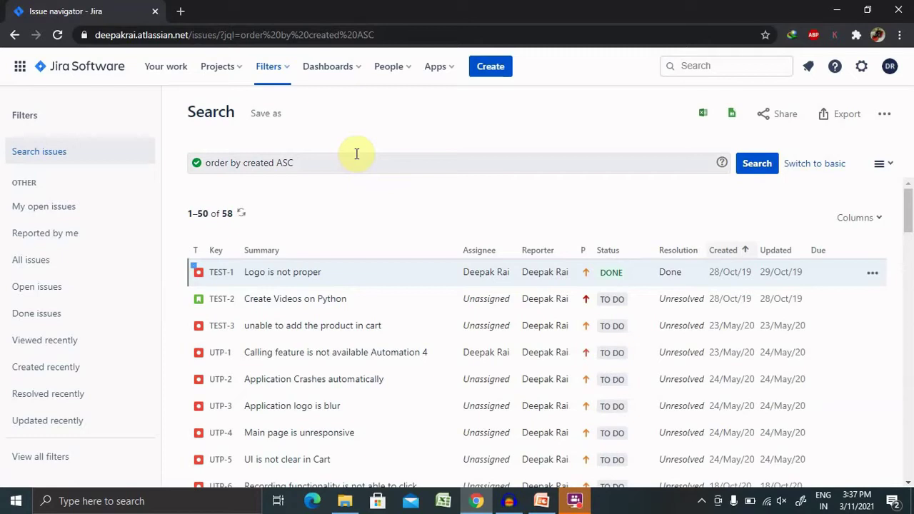
- Switch the search results to Detail View, then back to List View
{"action": "left_click", "coordinate": [887, 171]}
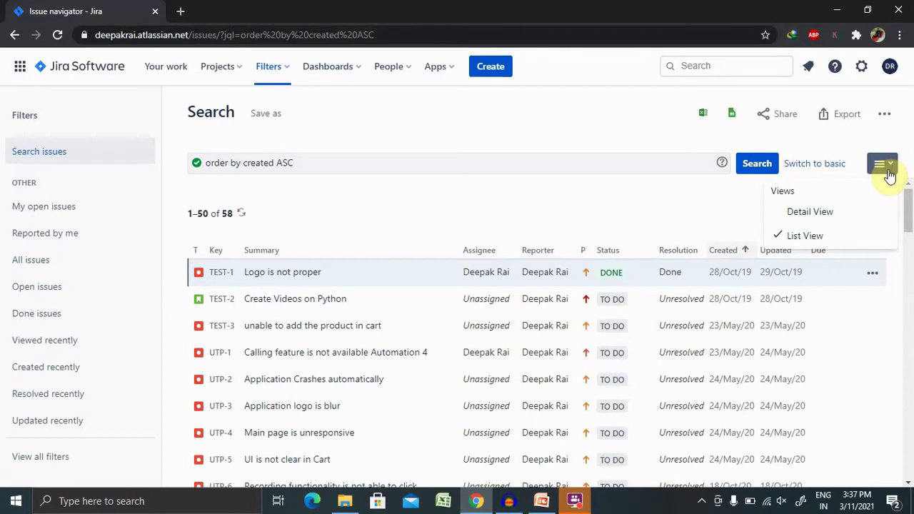
{"action": "left_click", "coordinate": [777, 217]}
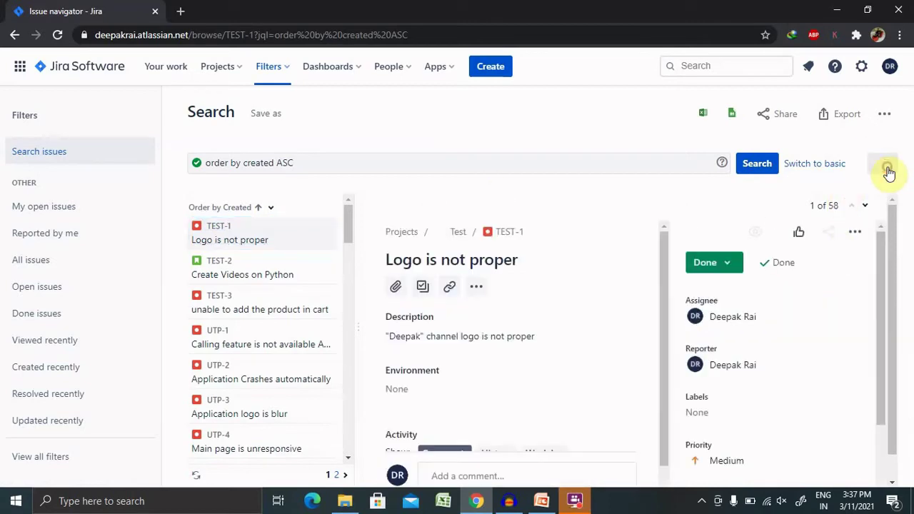
{"action": "left_click", "coordinate": [886, 169]}
{"action": "left_click", "coordinate": [814, 234]}
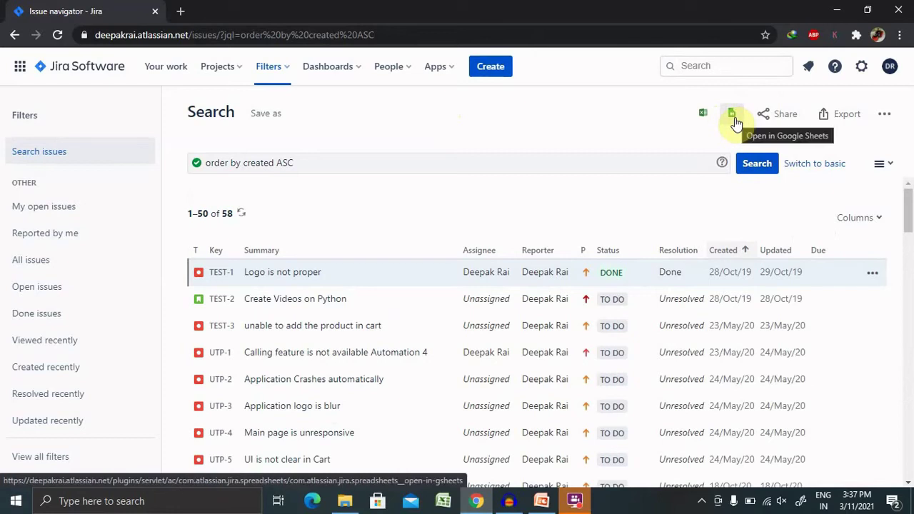
- Check the more-actions menu, then bring up the site-wide search panel of recent items
{"action": "left_click", "coordinate": [882, 116]}
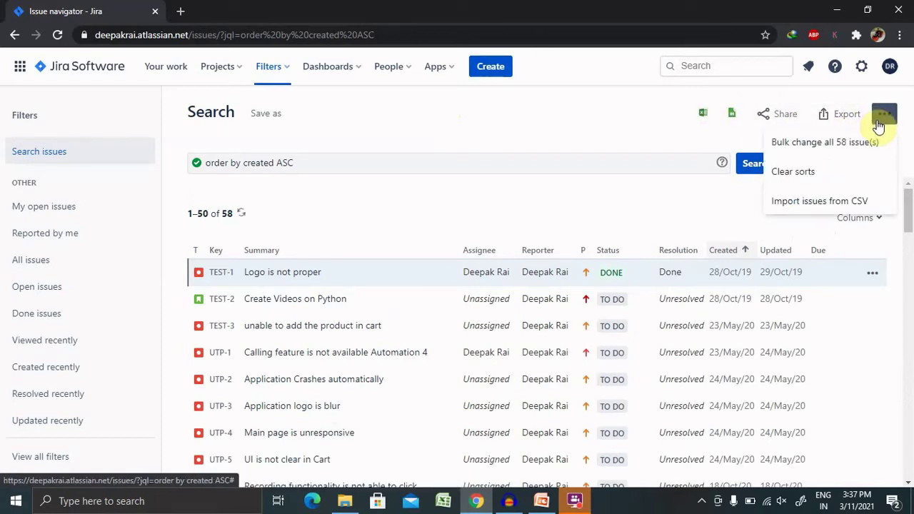
{"action": "left_click", "coordinate": [577, 133]}
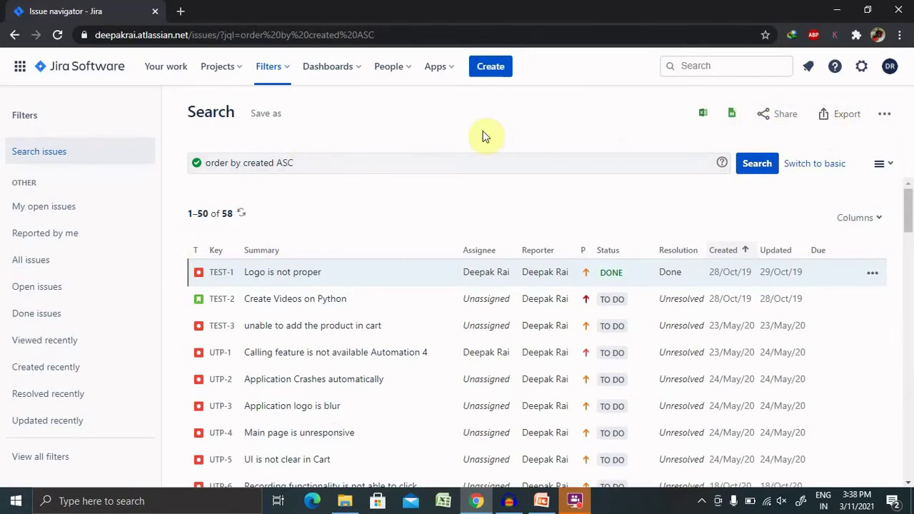
{"action": "left_click", "coordinate": [668, 68]}
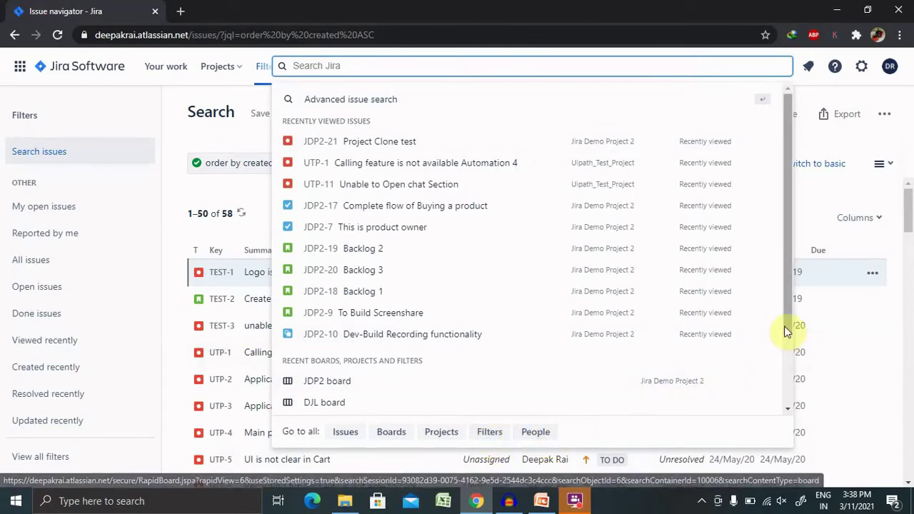
- Scroll through the recent issues and boards list, then close it
{"action": "left_click_drag", "start_coordinate": [788, 318], "coordinate": [794, 395]}
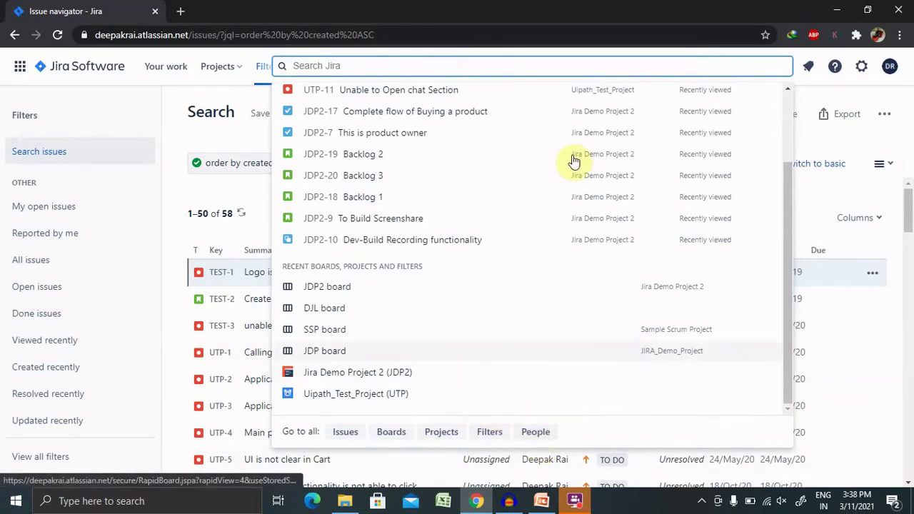
{"action": "left_click", "coordinate": [830, 91]}
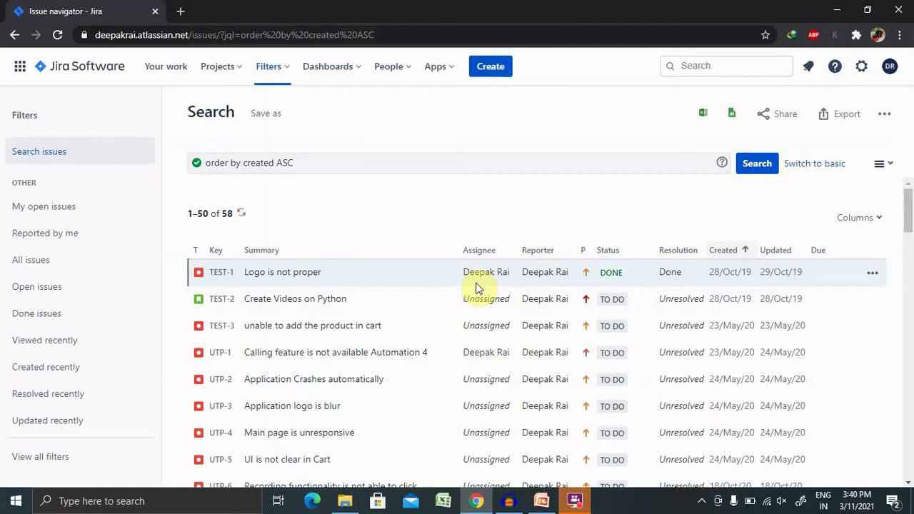
- Replace the query with status != "To Do" and run it, returning 14 Done issues
{"action": "left_click", "coordinate": [316, 162]}
{"action": "key", "text": "BackSpace"}
{"action": "key", "text": "BackSpace"}
{"action": "key", "text": "BackSpace"}
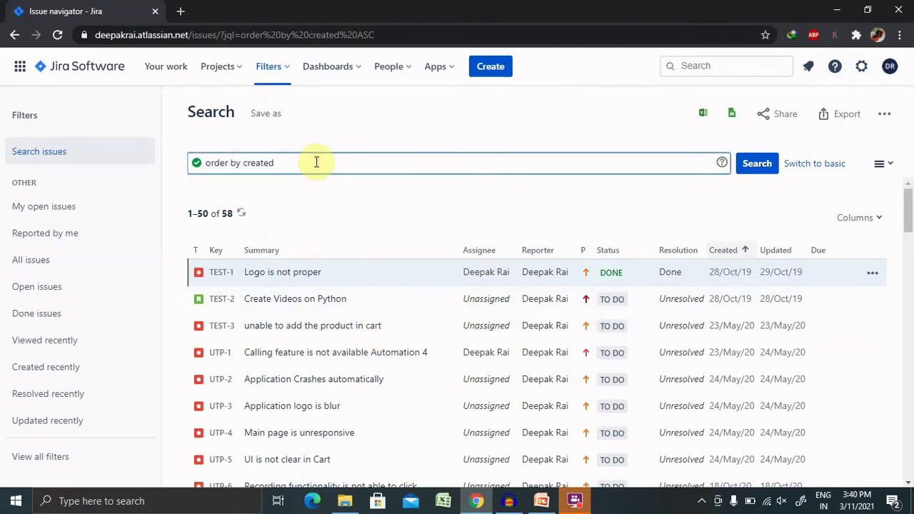
{"action": "key", "text": "BackSpace"}
{"action": "key", "text": "BackSpace"}
{"action": "key", "text": "BackSpace"}
{"action": "key", "text": "BackSpace"}
{"action": "key", "text": "BackSpace"}
{"action": "key", "text": "BackSpace"}
{"action": "key", "text": "BackSpace"}
{"action": "key", "text": "BackSpace"}
{"action": "key", "text": "BackSpace"}
{"action": "key", "text": "BackSpace"}
{"action": "key", "text": "BackSpace"}
{"action": "key", "text": "BackSpace"}
{"action": "key", "text": "BackSpace"}
{"action": "key", "text": "BackSpace"}
{"action": "key", "text": "BackSpace"}
{"action": "key", "text": "BackSpace"}
{"action": "type", "text": "sta"}
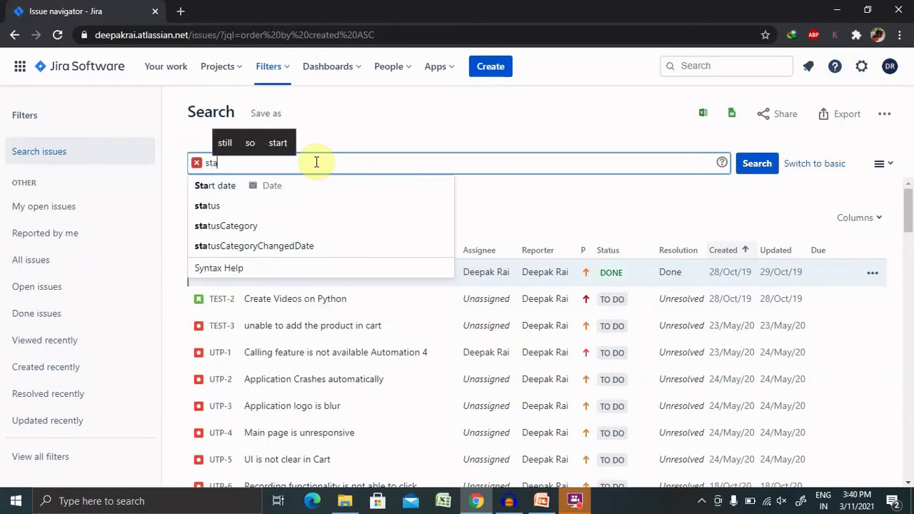
{"action": "type", "text": "tus"}
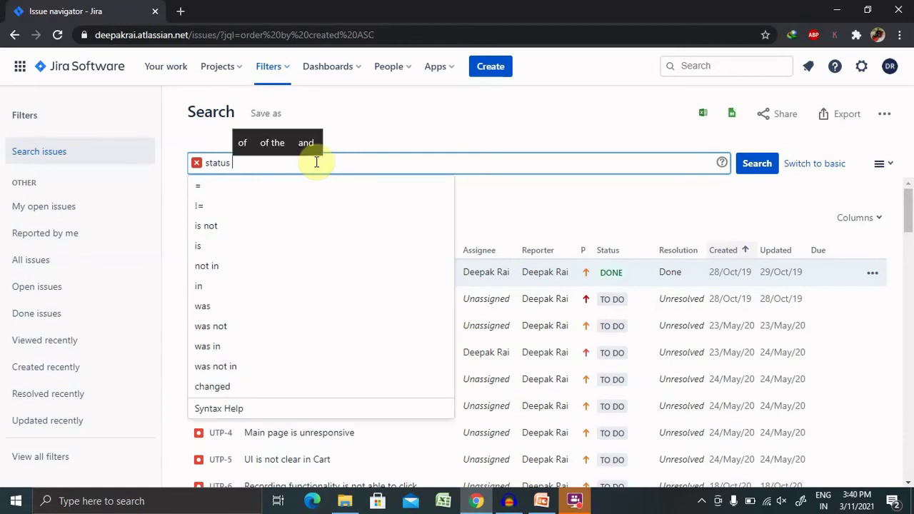
{"action": "type", "text": " !!"}
{"action": "key", "text": "BackSpace"}
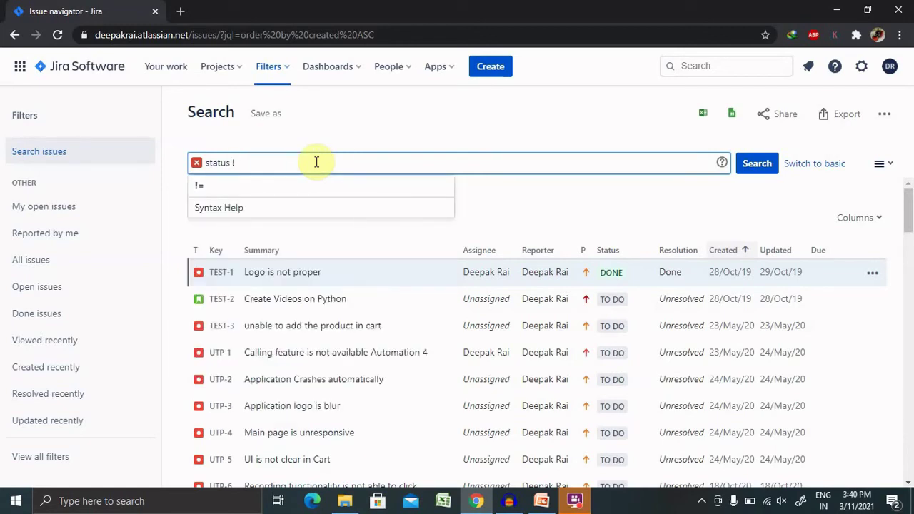
{"action": "type", "text": "= "}
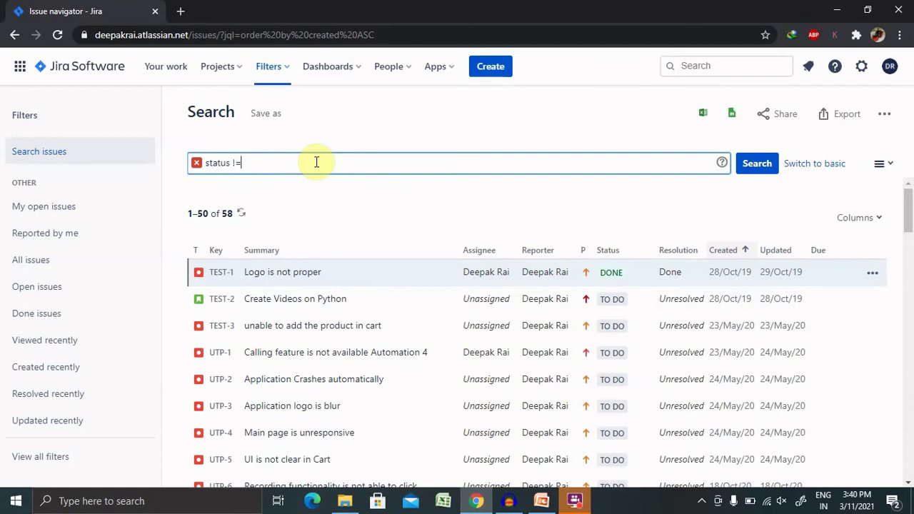
{"action": "type", "text": "\"To "}
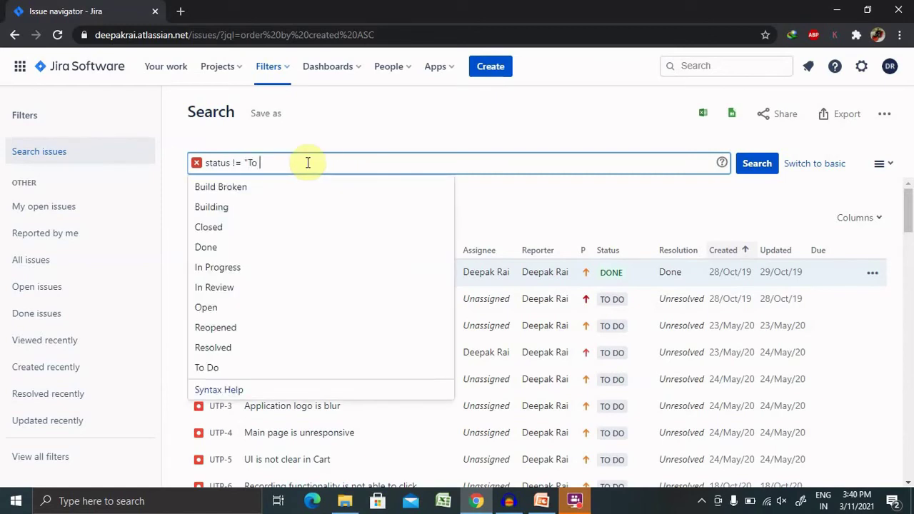
{"action": "type", "text": "Do"}
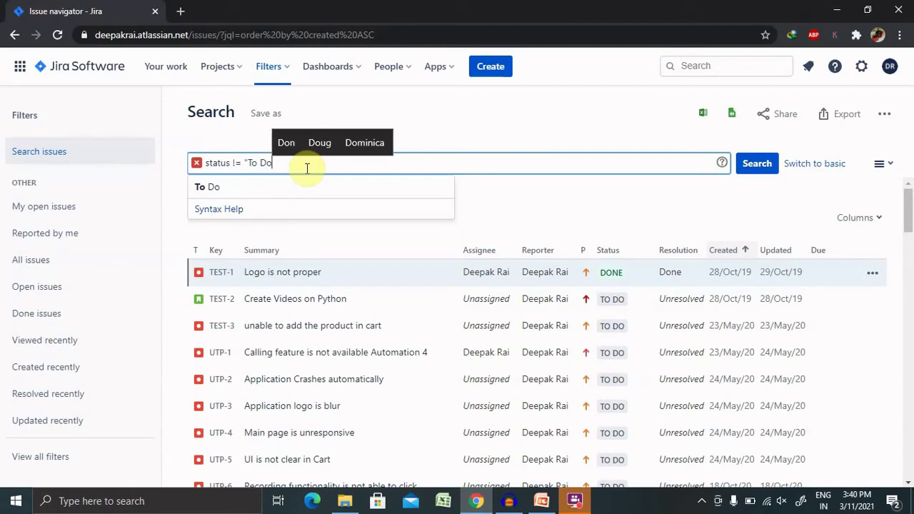
{"action": "type", "text": "\""}
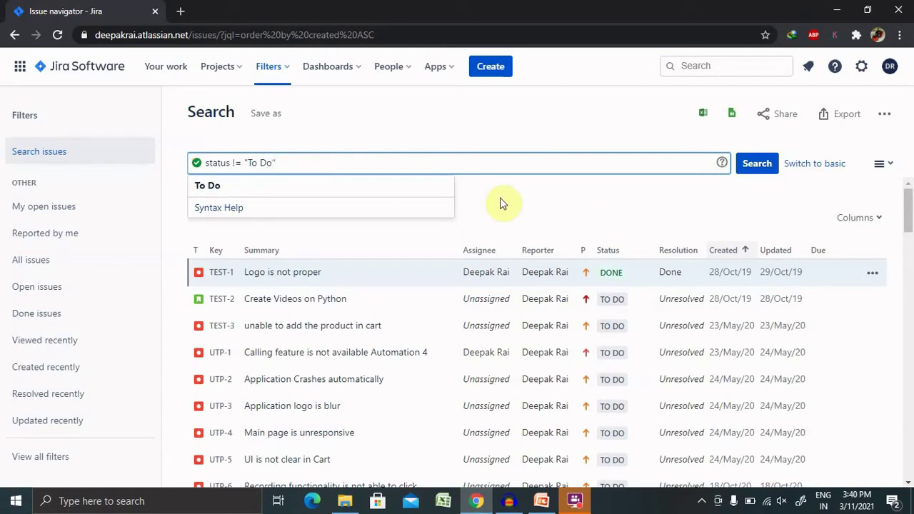
{"action": "left_click", "coordinate": [755, 164]}
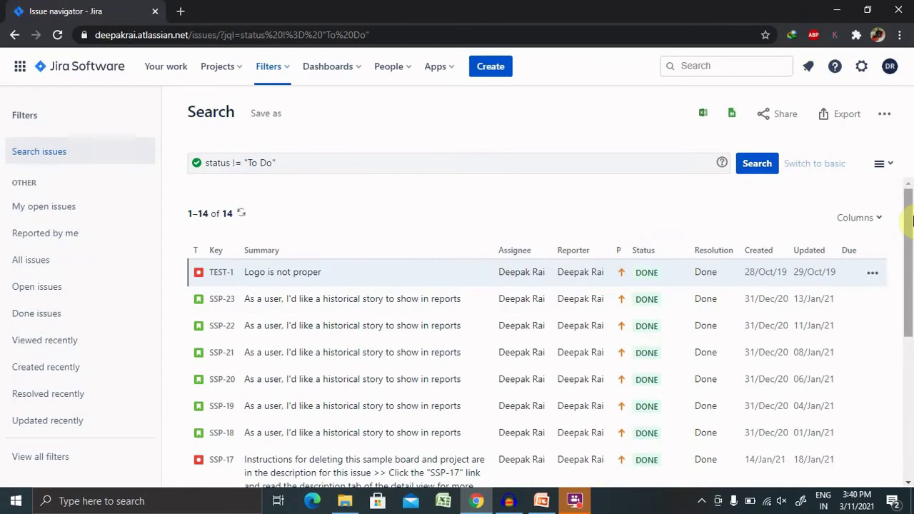
{"action": "mouse_move", "coordinate": [911, 225]}
{"action": "left_mouse_down"}
{"action": "mouse_move", "coordinate": [910, 322]}
{"action": "mouse_move", "coordinate": [909, 227]}
{"action": "left_mouse_up"}
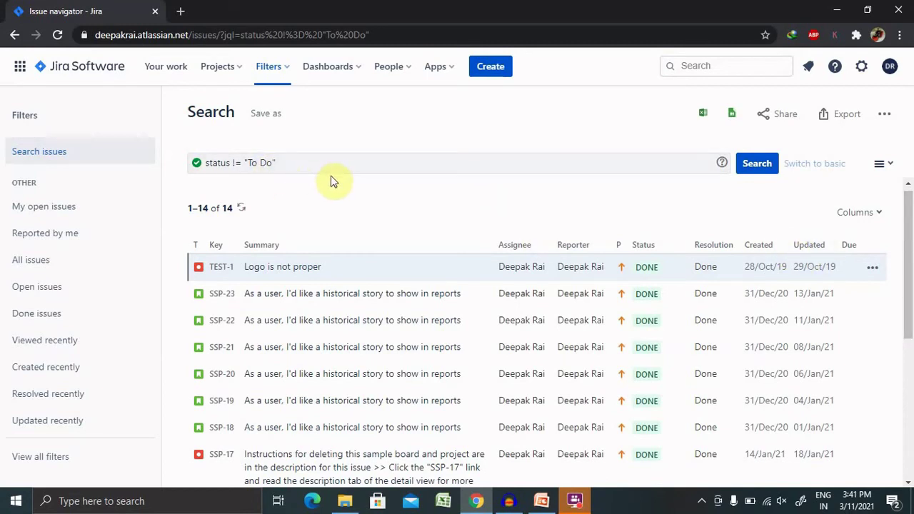
- Replace the query with description IS EMPTY and run it, returning 37 issues
{"action": "left_click", "coordinate": [290, 170]}
{"action": "key", "text": "BackSpace"}
{"action": "key", "text": "BackSpace"}
{"action": "key", "text": "BackSpace"}
{"action": "key", "text": "BackSpace"}
{"action": "key", "text": "BackSpace"}
{"action": "key", "text": "BackSpace"}
{"action": "key", "text": "BackSpace"}
{"action": "key", "text": "BackSpace"}
{"action": "key", "text": "BackSpace"}
{"action": "key", "text": "BackSpace"}
{"action": "key", "text": "BackSpace"}
{"action": "key", "text": "BackSpace"}
{"action": "key", "text": "BackSpace"}
{"action": "key", "text": "BackSpace"}
{"action": "key", "text": "BackSpace"}
{"action": "key", "text": "BackSpace"}
{"action": "key", "text": "BackSpace"}
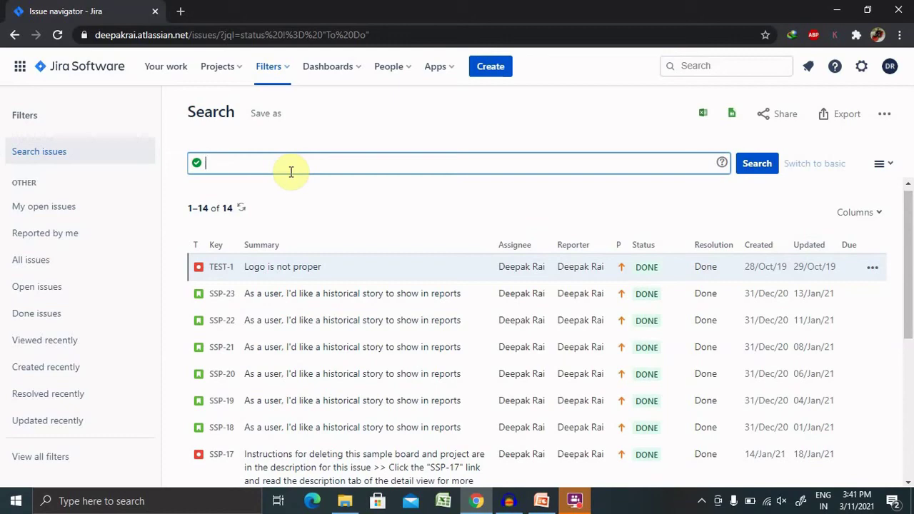
{"action": "type", "text": "se"}
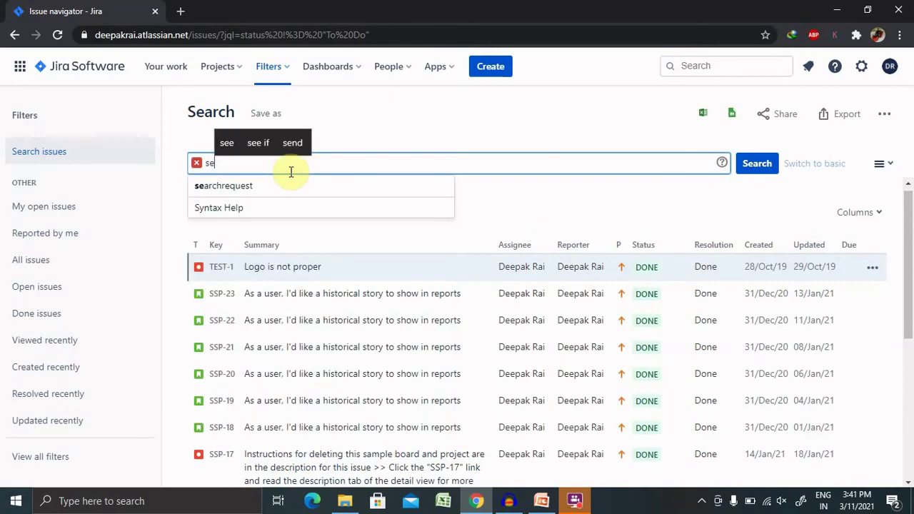
{"action": "key", "text": "BackSpace"}
{"action": "key", "text": "BackSpace"}
{"action": "type", "text": "des"}
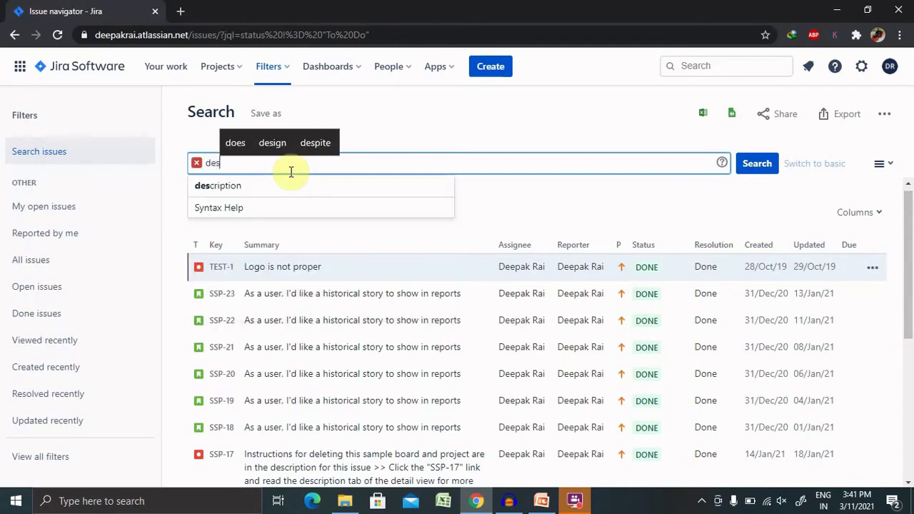
{"action": "left_click", "coordinate": [255, 187]}
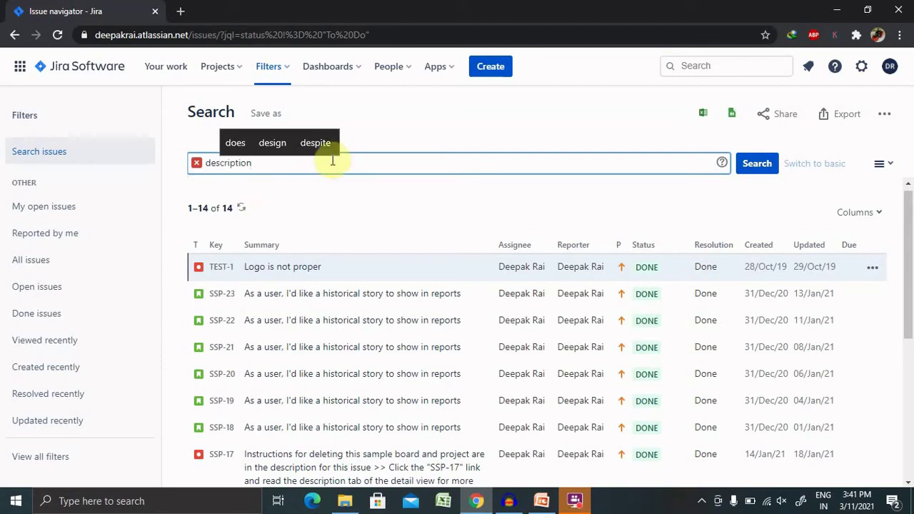
{"action": "type", "text": "IS"}
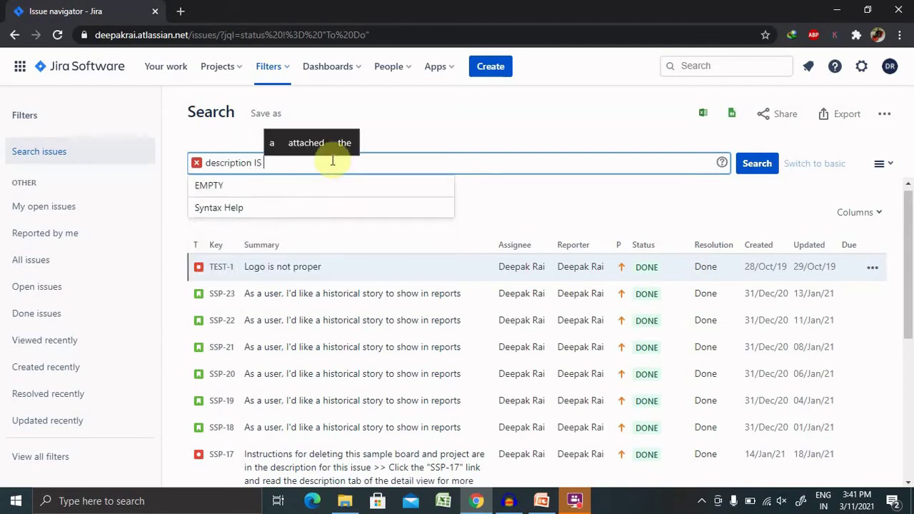
{"action": "left_click", "coordinate": [210, 184]}
{"action": "left_click", "coordinate": [757, 164]}
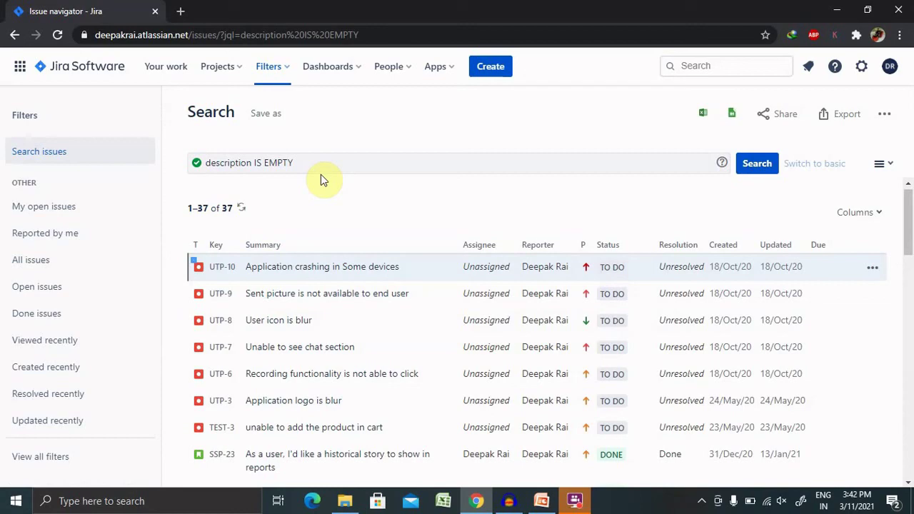
- Return to PowerPoint and show slide 4, the closing Thank You slide
{"action": "left_click", "coordinate": [541, 501]}
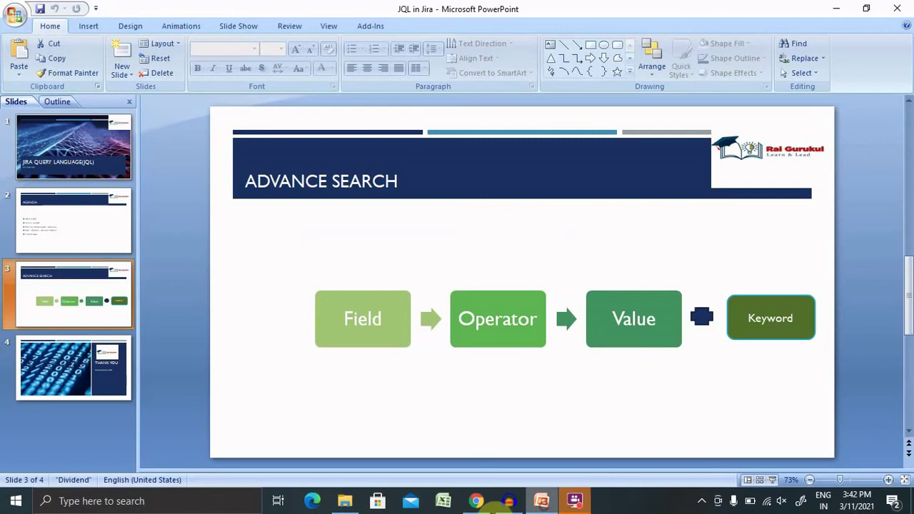
{"action": "left_click", "coordinate": [71, 371]}
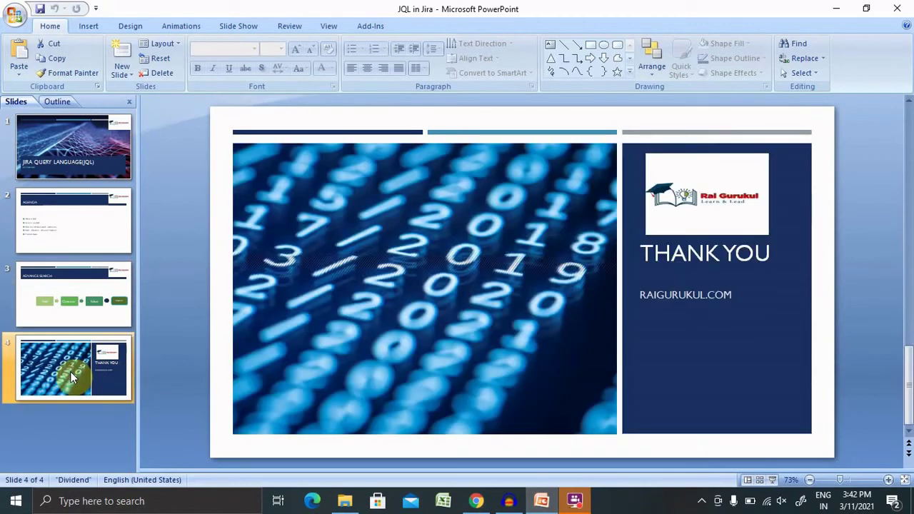